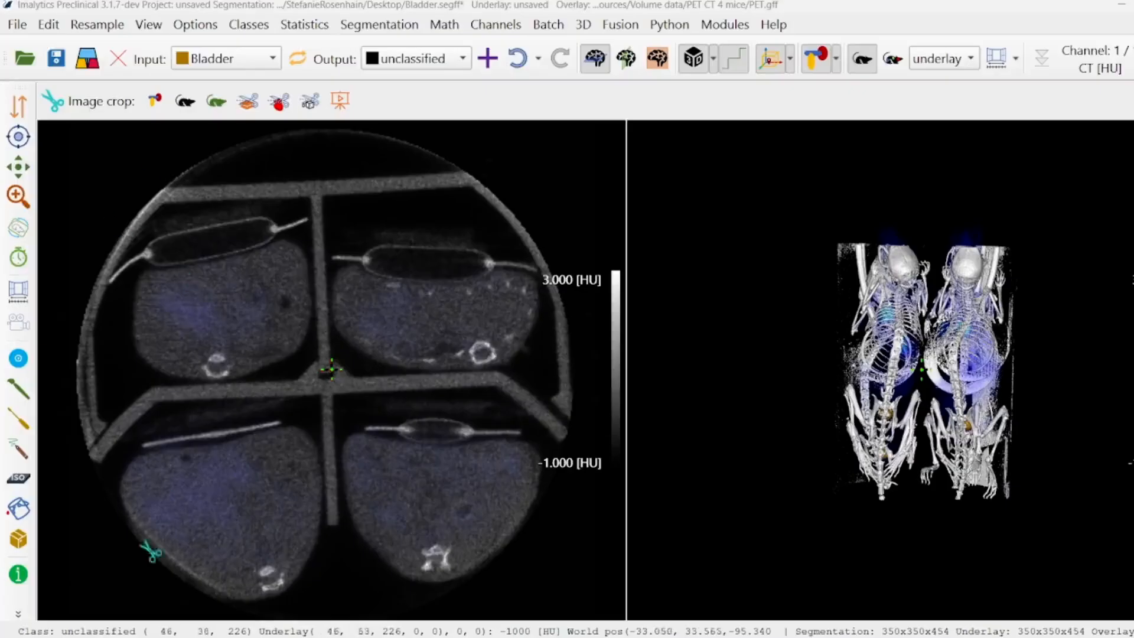
Activate the Image crop tool and inspect the scan of the four mice in the 3D view
click(19, 614)
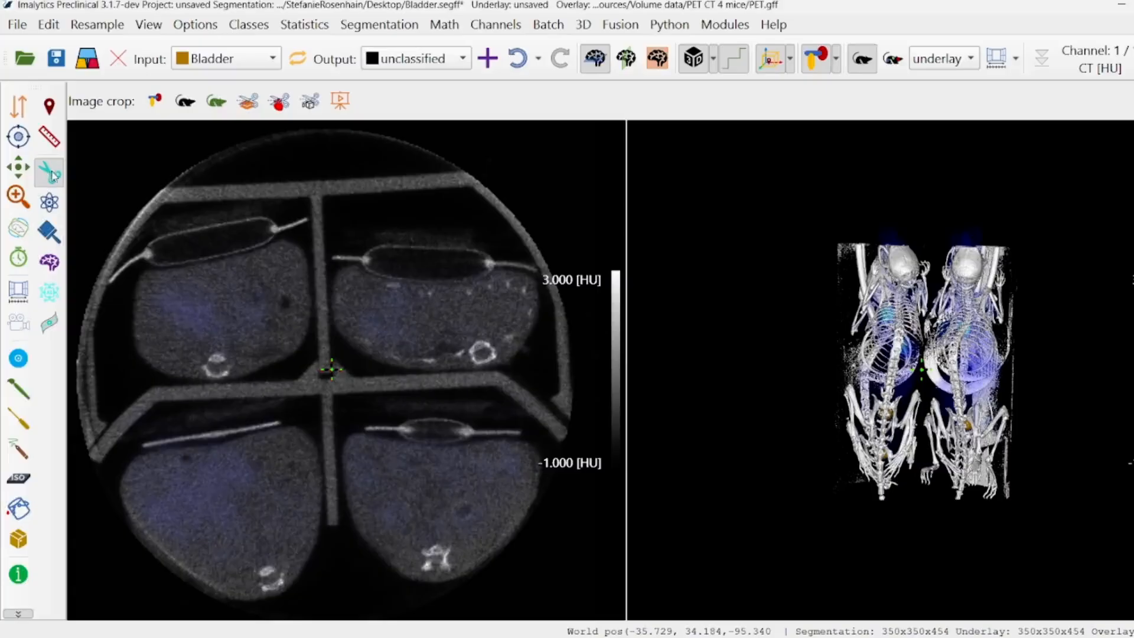
click(51, 174)
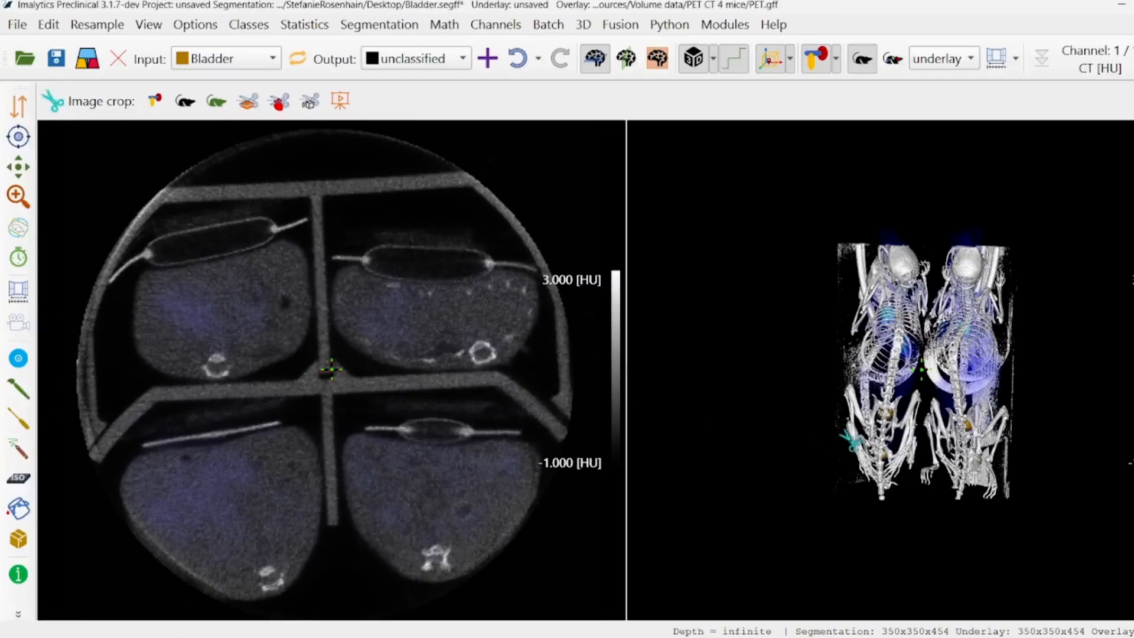
middle_drag(838, 384, 917, 424)
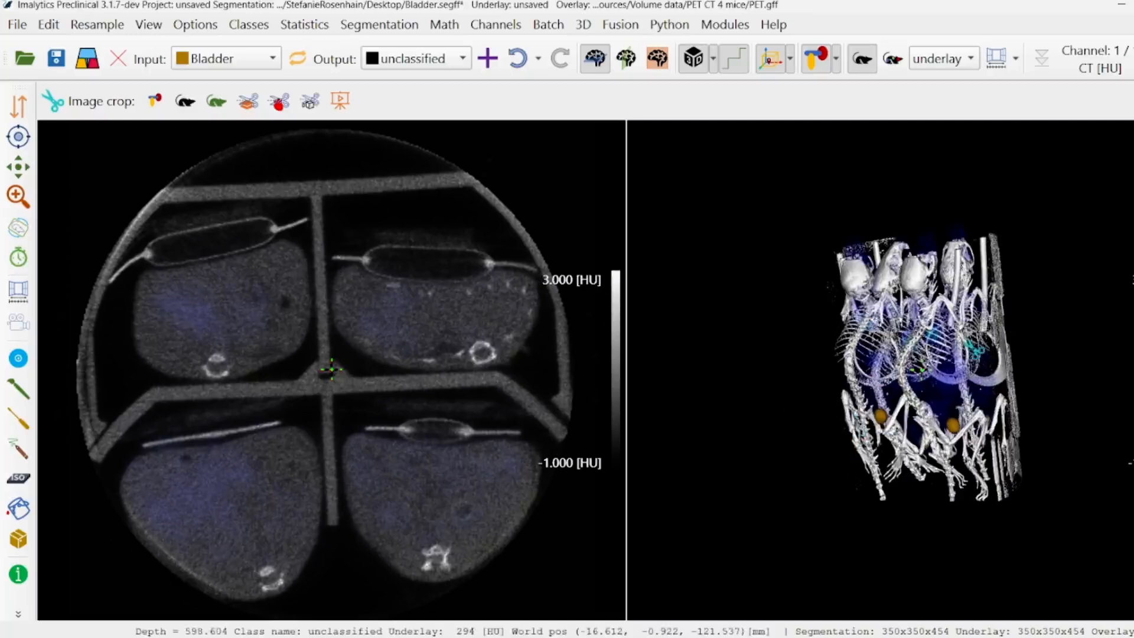
middle_drag(893, 371, 935, 321)
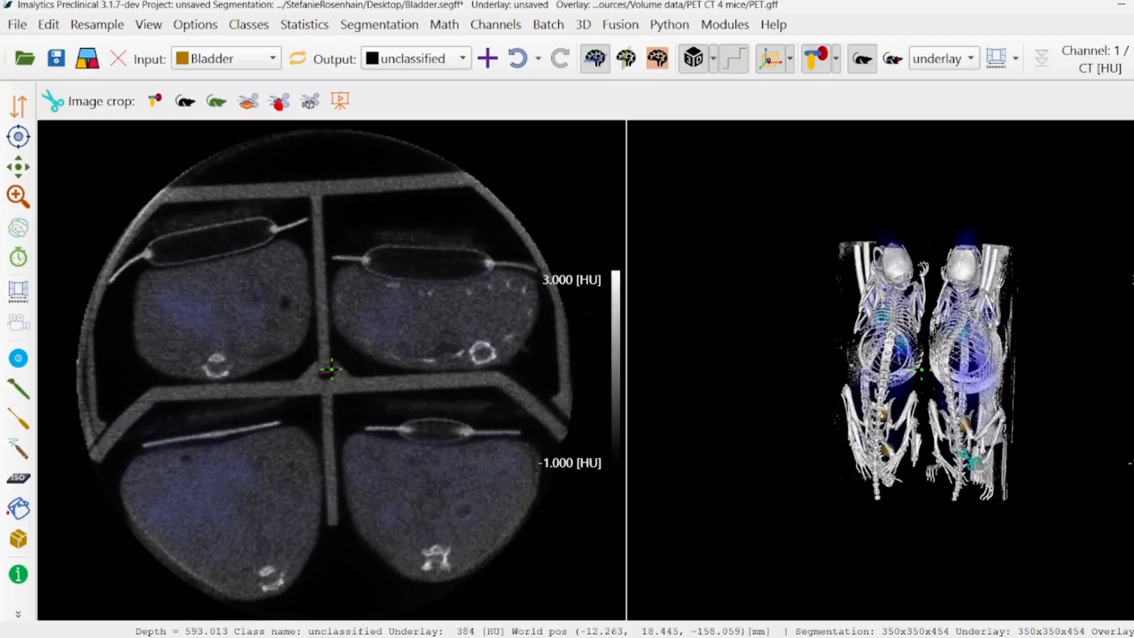
middle_drag(879, 324, 878, 423)
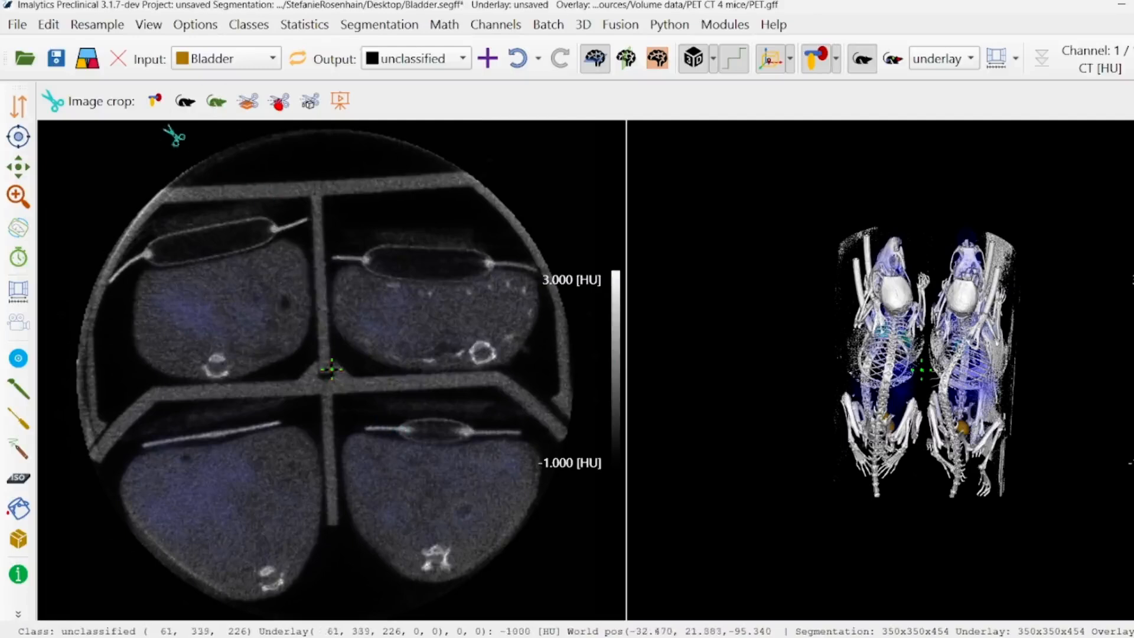
Crop only the segmentation by outlining the upper-left mouse in the axial slice
click(154, 100)
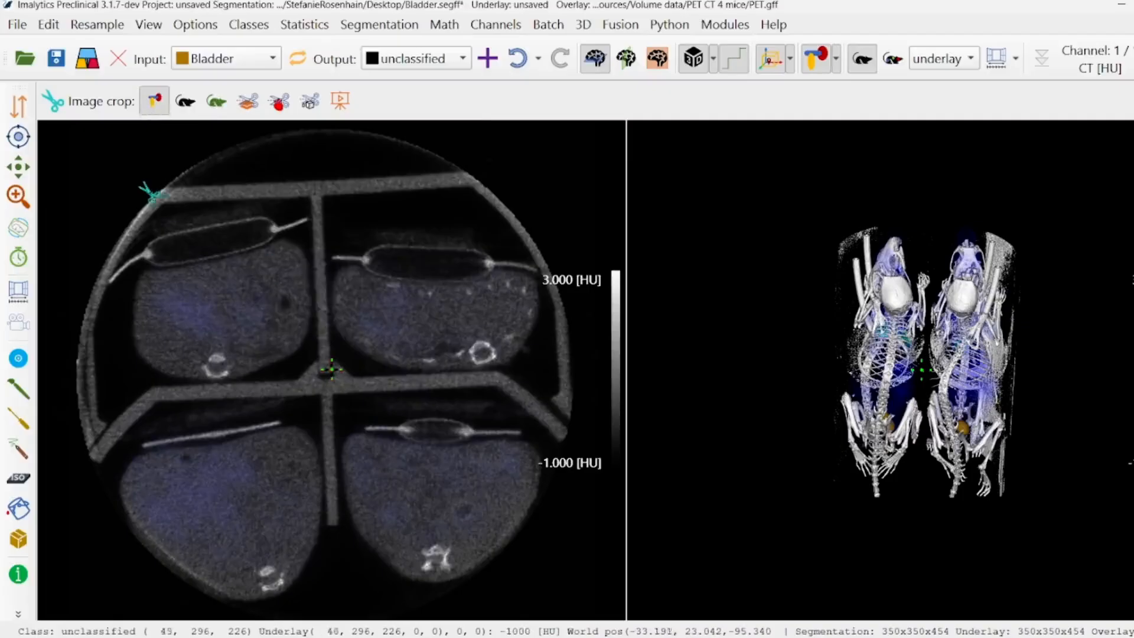
mouse_move(137, 186)
mouse_down()
mouse_move(306, 192)
mouse_move(328, 245)
mouse_move(330, 368)
mouse_move(312, 384)
mouse_move(107, 387)
mouse_move(96, 182)
mouse_up()
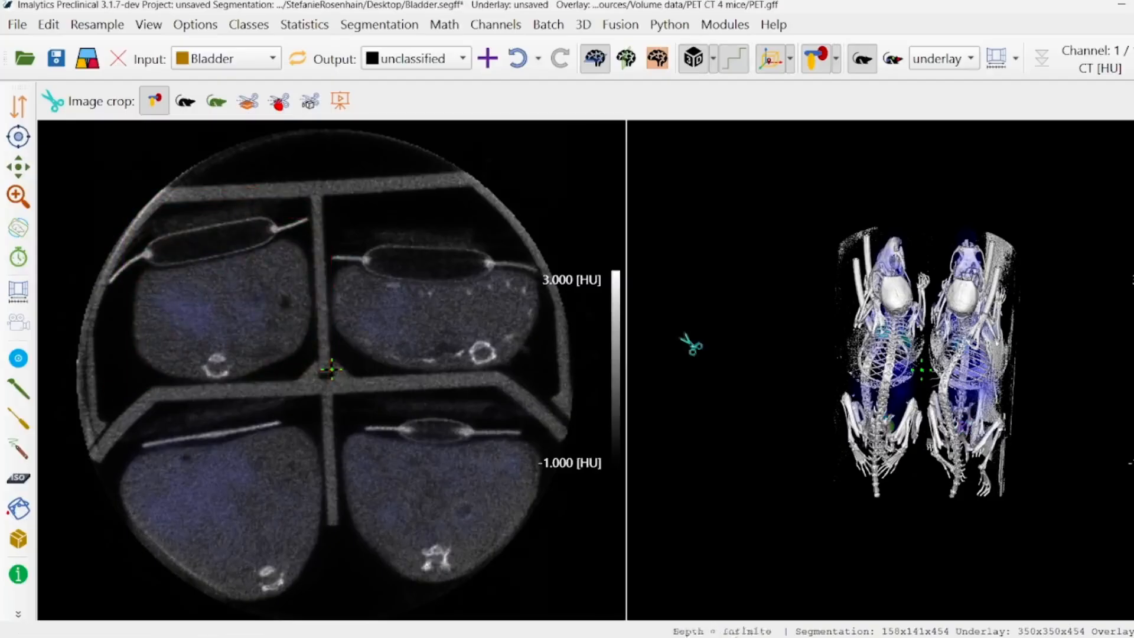
mouse_move(951, 417)
middle_down()
mouse_move(726, 457)
mouse_move(872, 426)
middle_up()
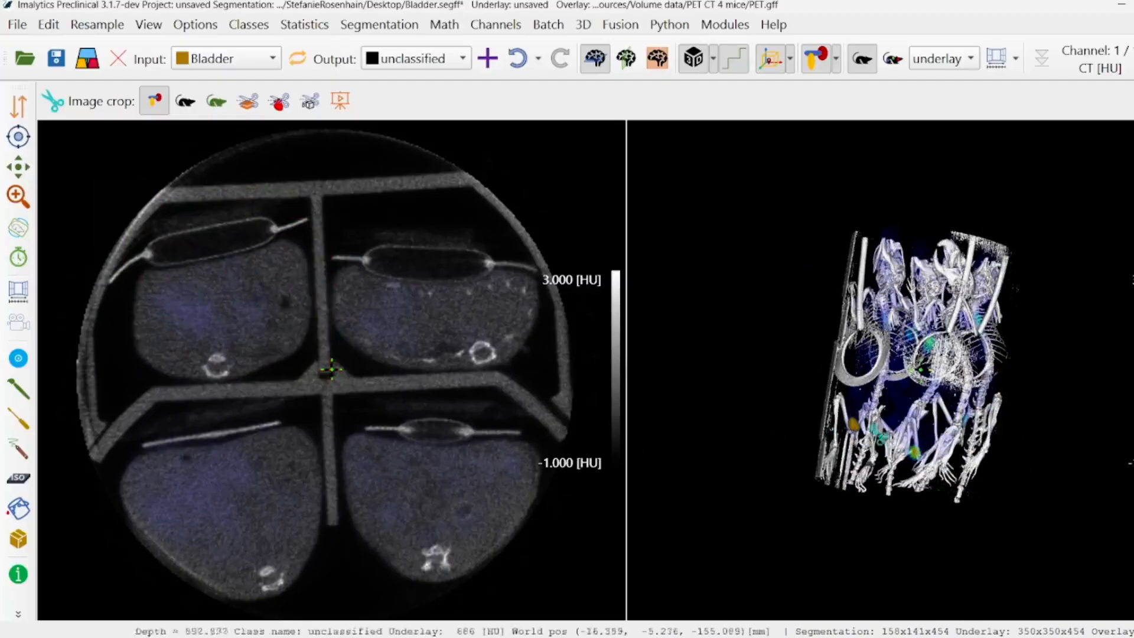
Crop only the CT underlay with a rectangular outline around the upper-left mouse in the axial slice, and undo the crop
click(182, 113)
click(131, 192)
click(319, 195)
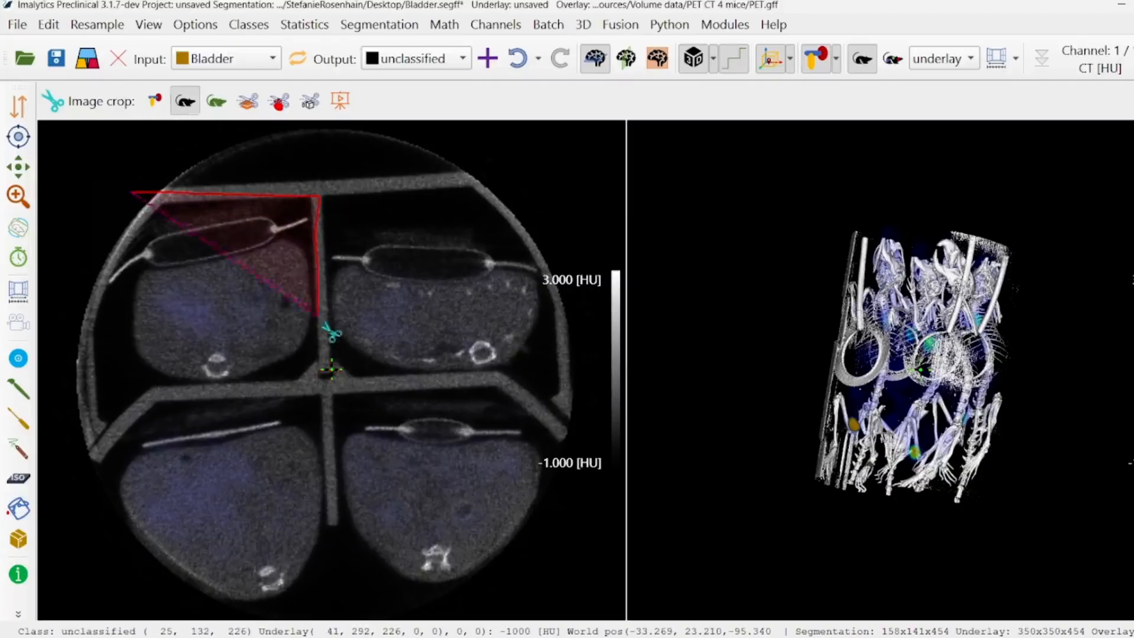
click(319, 384)
click(95, 396)
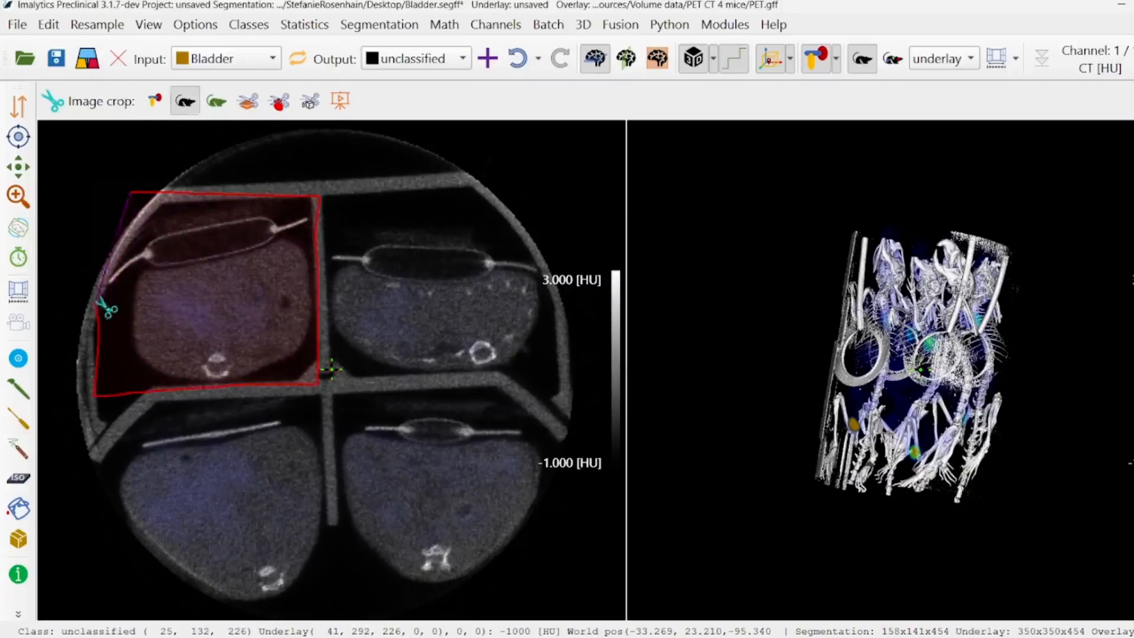
drag(98, 297, 92, 190)
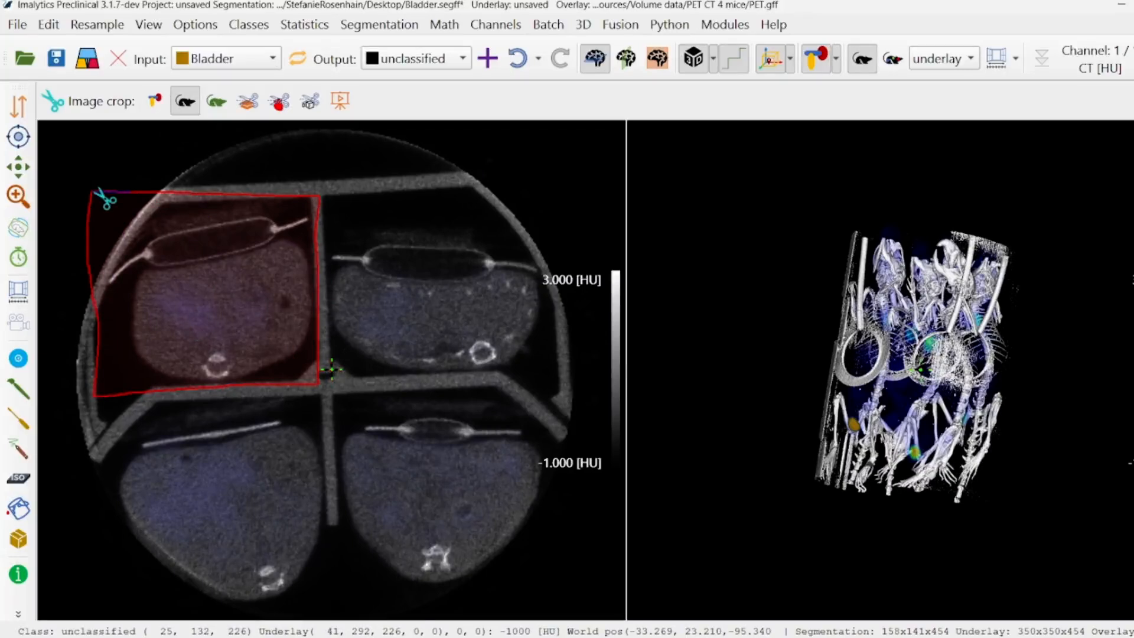
click(96, 190)
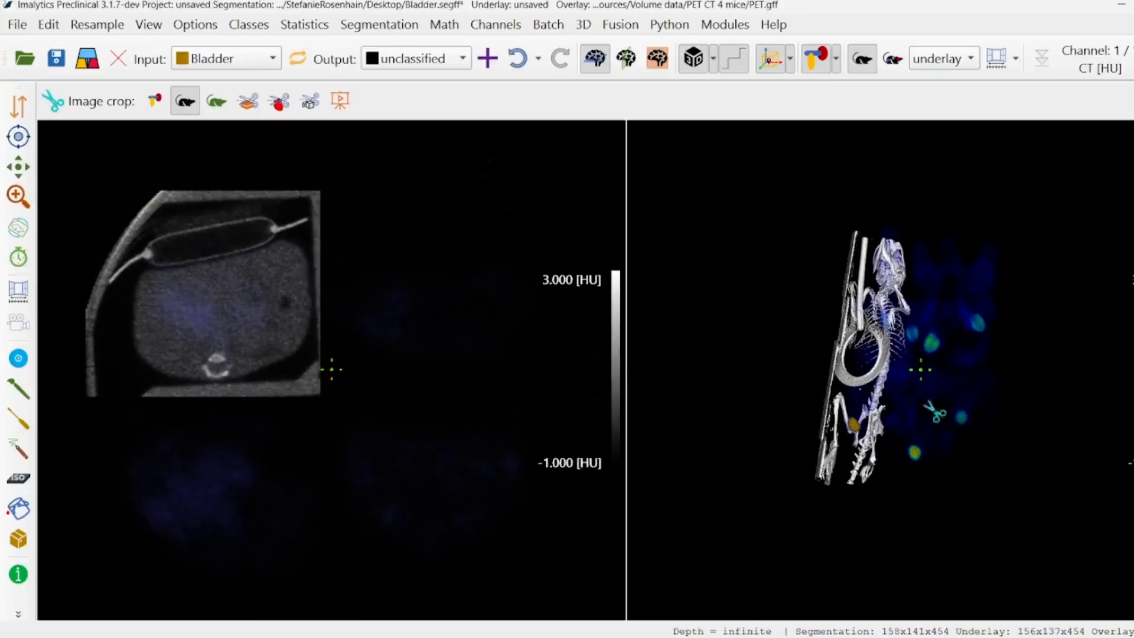
click(185, 101)
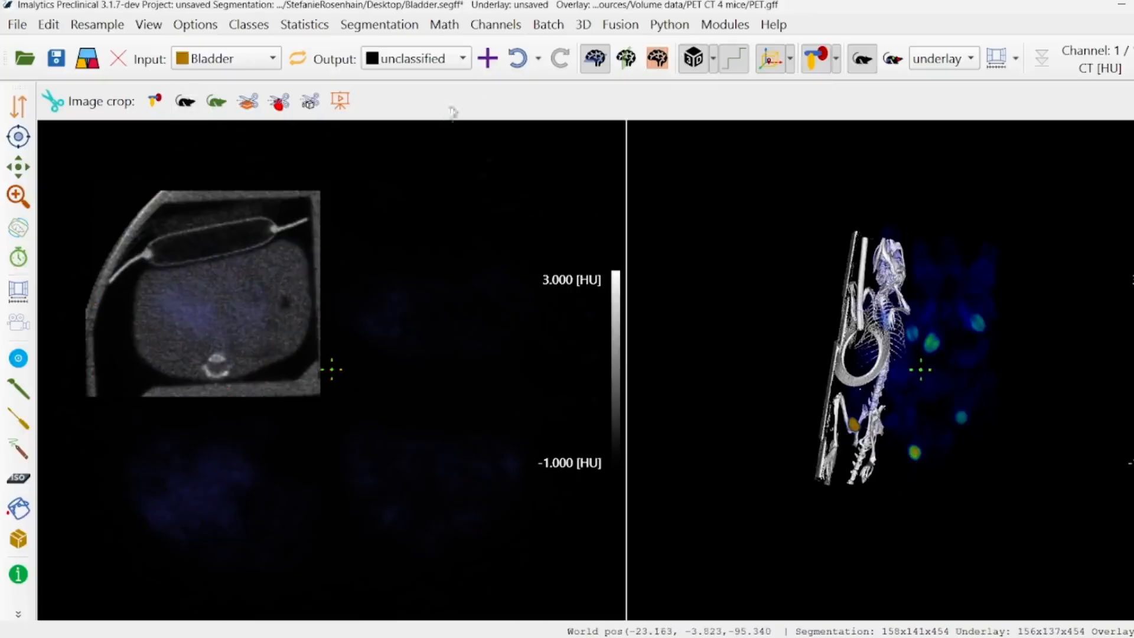
click(517, 64)
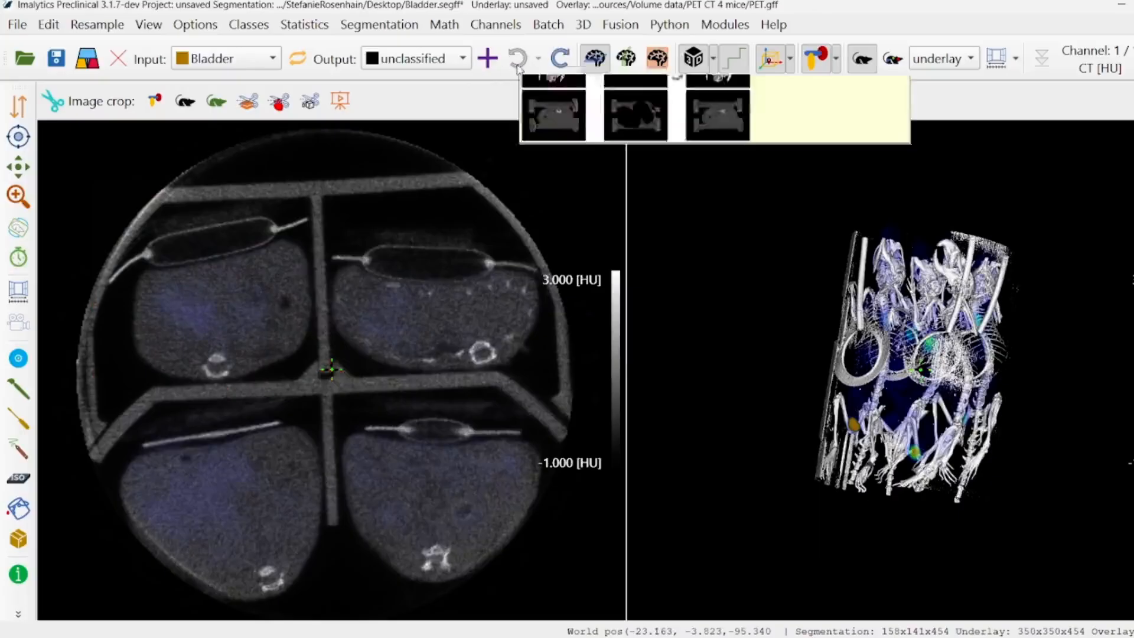
Crop only the PET overlay with an outline around the upper-left mouse in the axial slice, and undo the crop
click(216, 101)
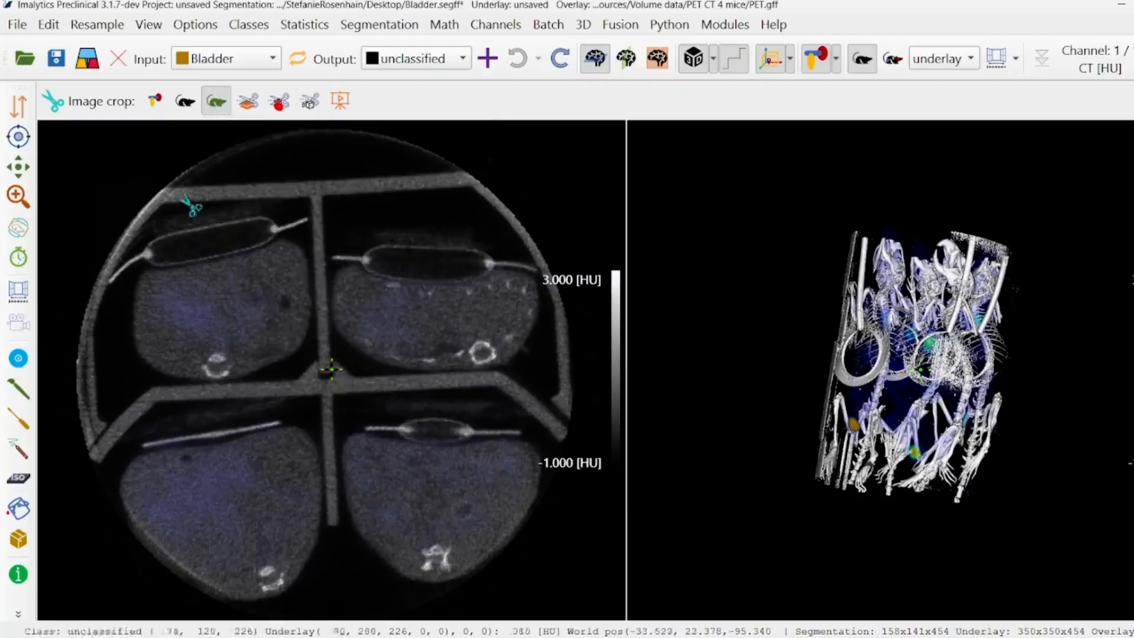
click(322, 180)
click(332, 393)
double_click(80, 403)
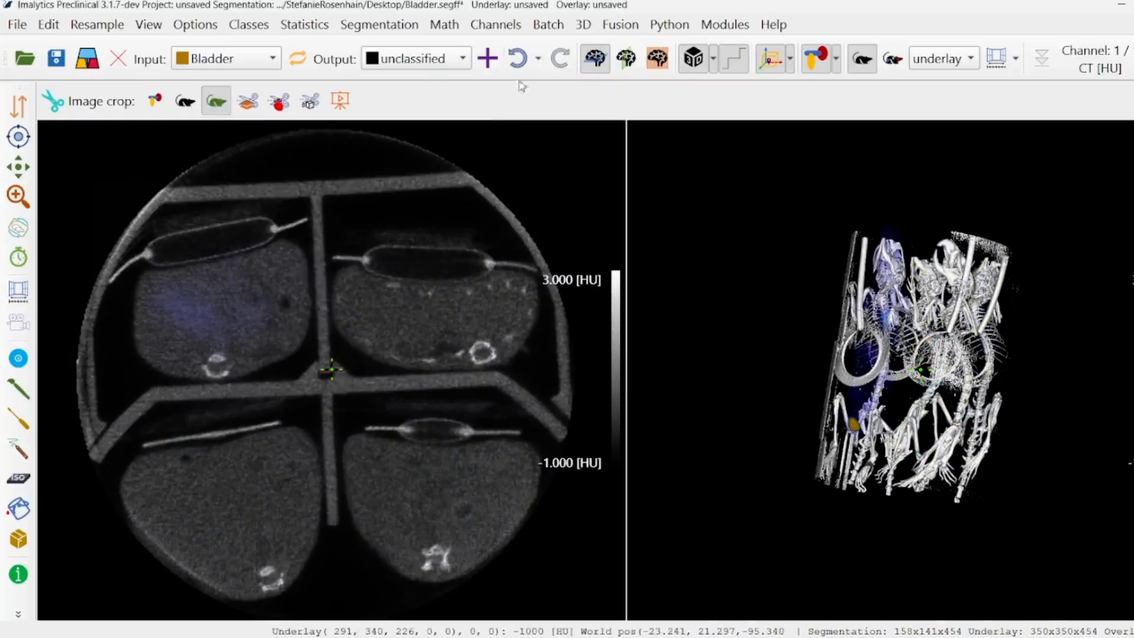
click(518, 58)
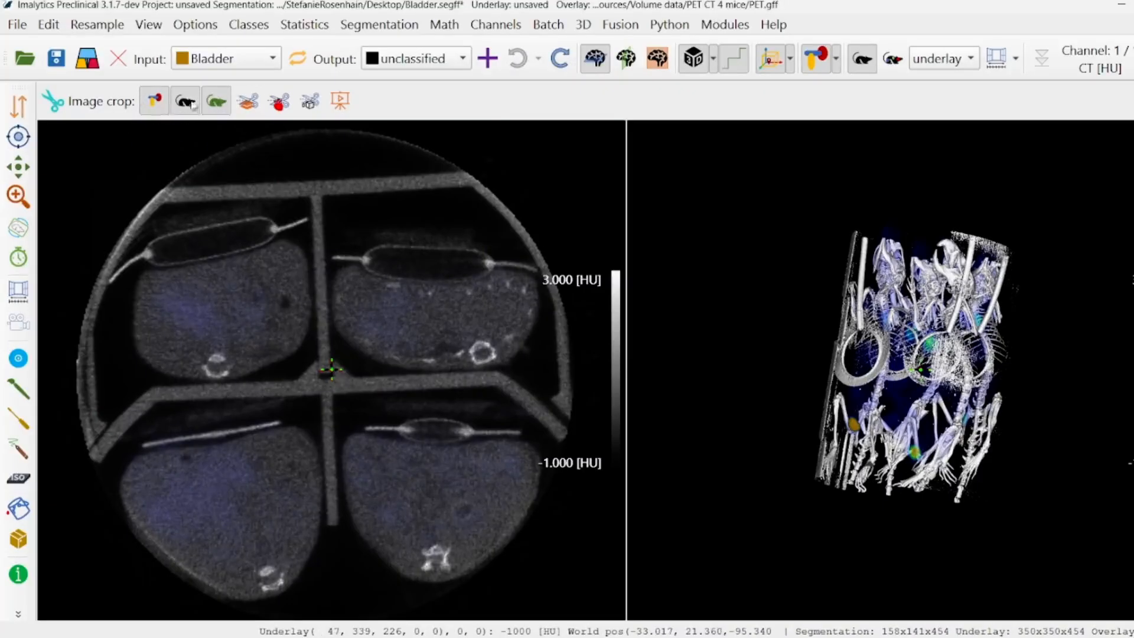
Enable cropping for segmentation, underlay and overlay together, and try it around the upper-left mouse, undoing the crop
click(217, 104)
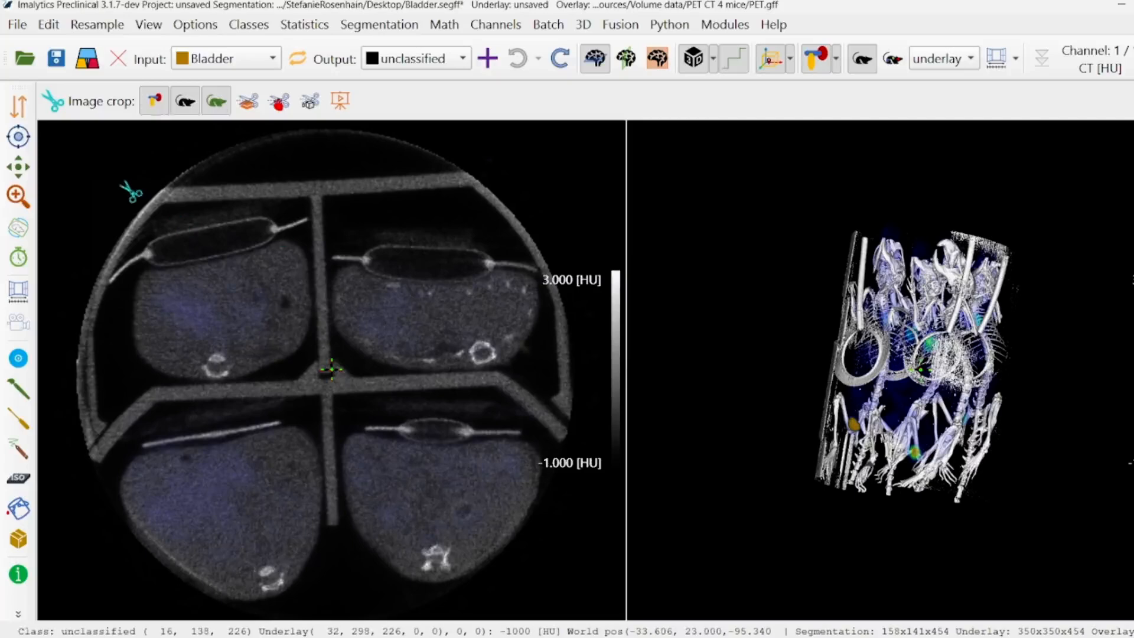
mouse_move(120, 185)
mouse_down()
mouse_move(314, 190)
mouse_move(343, 393)
mouse_move(182, 402)
mouse_move(104, 291)
mouse_move(92, 207)
mouse_up()
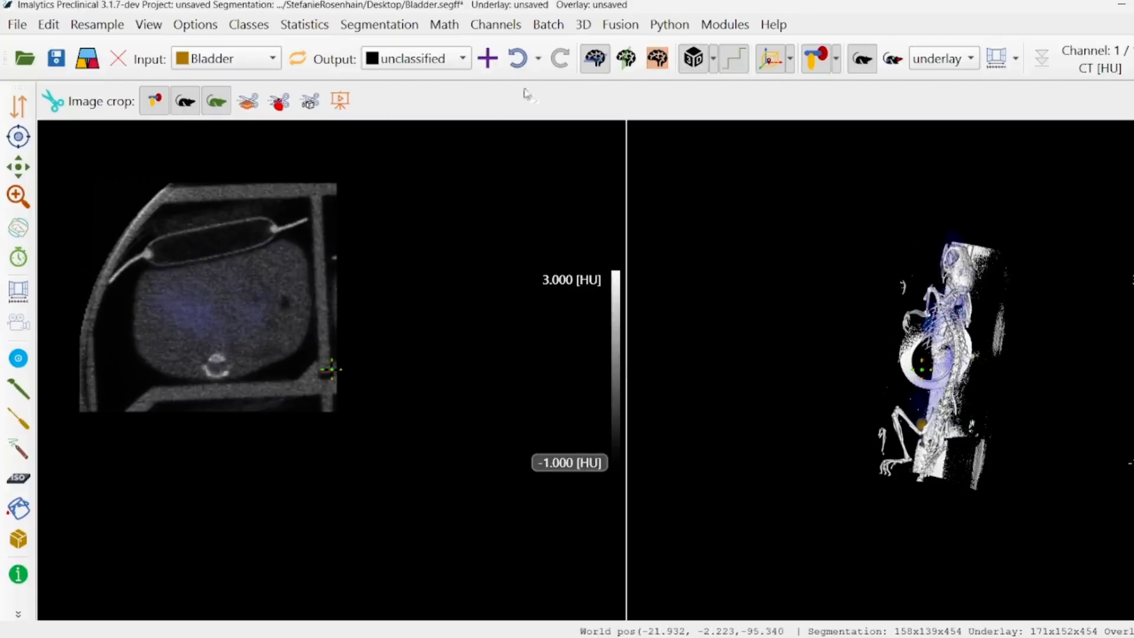
click(517, 58)
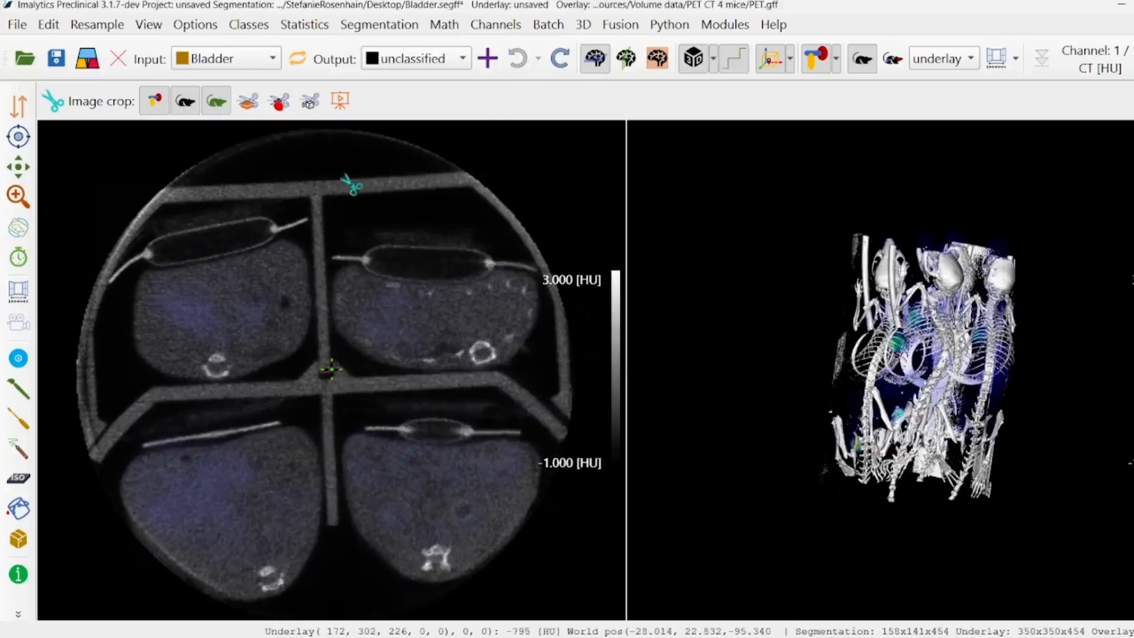
Crop all three layers around the upper-right mouse in the axial slice, and undo the crop
mouse_move(329, 178)
mouse_down()
mouse_move(535, 181)
mouse_move(541, 406)
mouse_move(329, 398)
mouse_move(329, 178)
mouse_up()
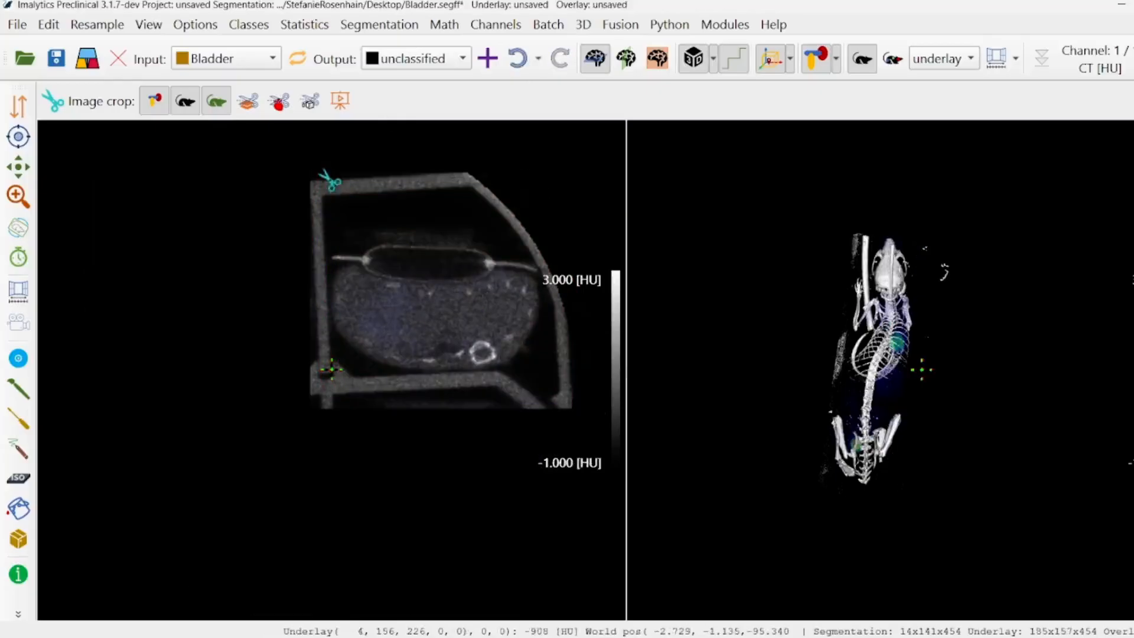
click(527, 66)
Crop all three layers around the lower-left mouse in a head-on 3D view, and undo the crop
middle_drag(860, 271, 931, 407)
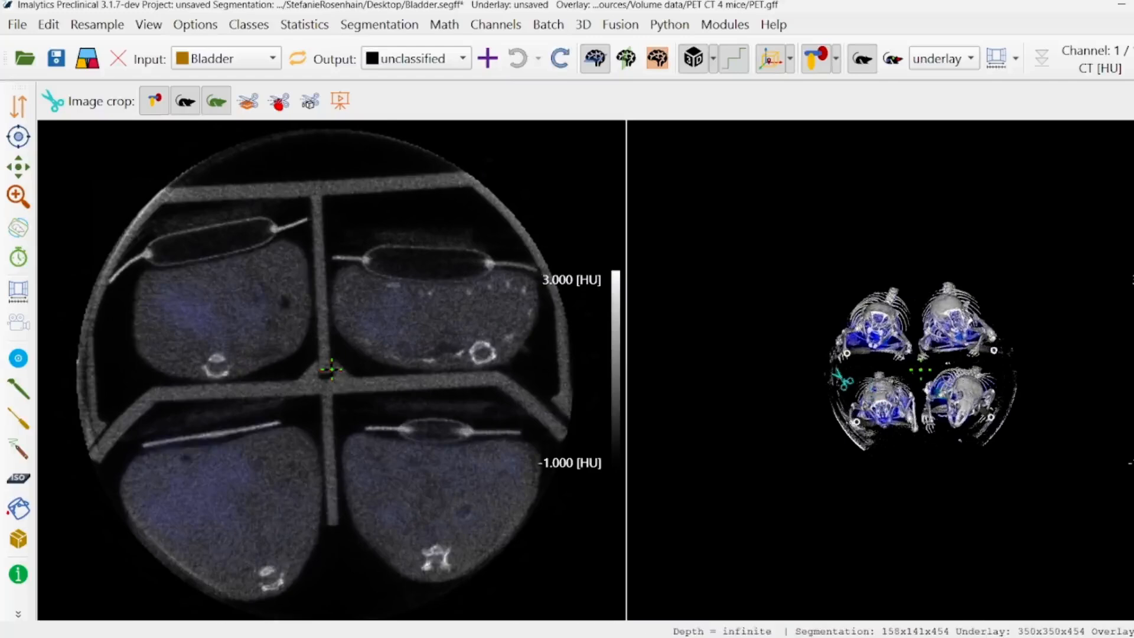
mouse_move(834, 371)
mouse_down()
mouse_move(916, 371)
mouse_move(929, 427)
mouse_move(886, 473)
mouse_move(818, 474)
mouse_up()
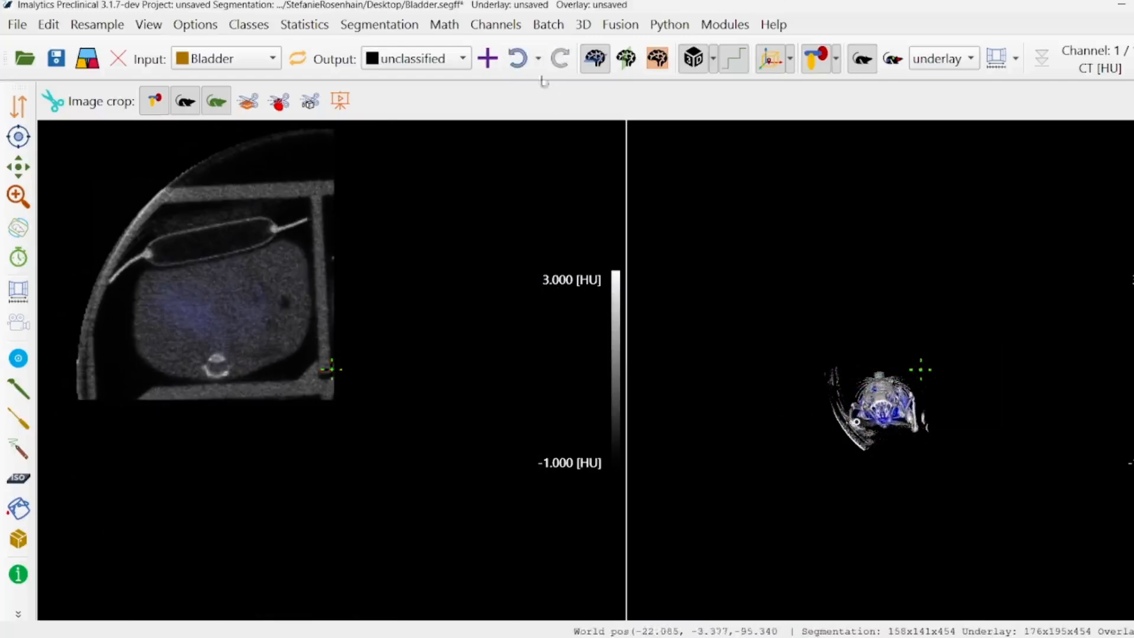
click(517, 58)
Repeat the three-layer crop around the lower-left mouse in an enlarged 3D view, and undo it
scroll(842, 430, up, 6)
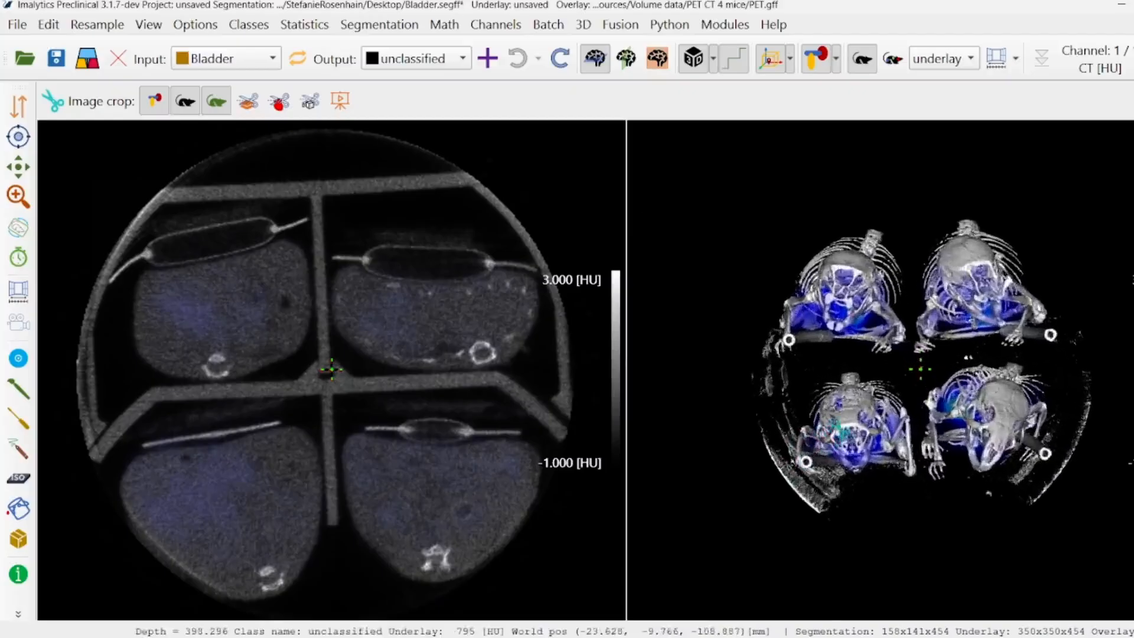
middle_drag(844, 434, 911, 350)
mouse_move(741, 268)
mouse_down()
mouse_move(972, 284)
mouse_move(994, 391)
mouse_move(987, 461)
mouse_move(754, 525)
mouse_move(753, 511)
mouse_up()
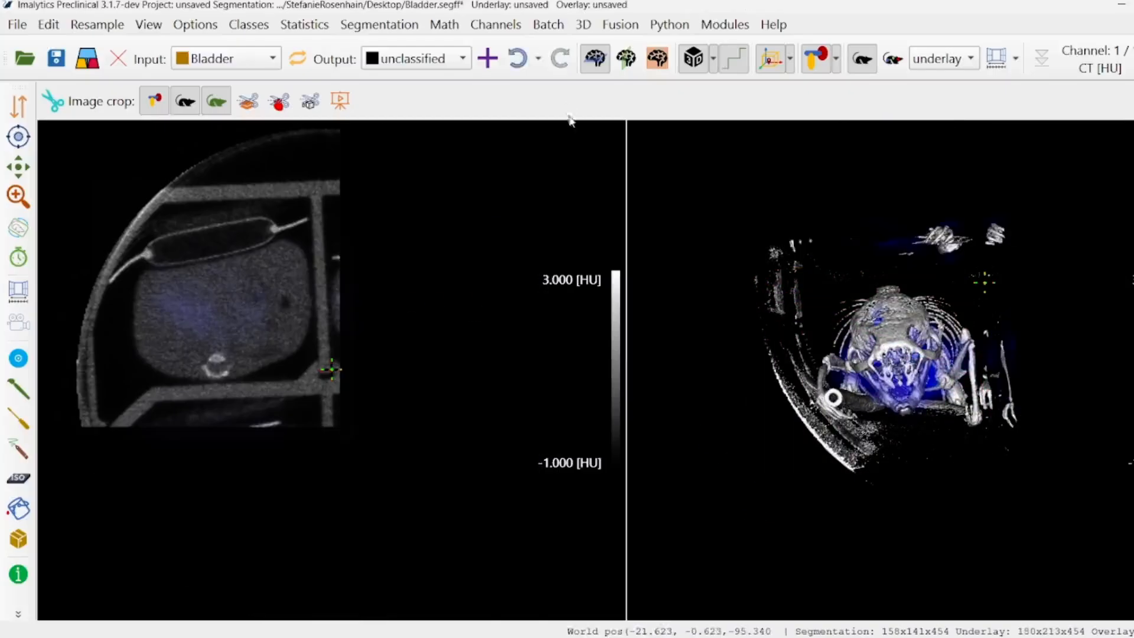
click(518, 58)
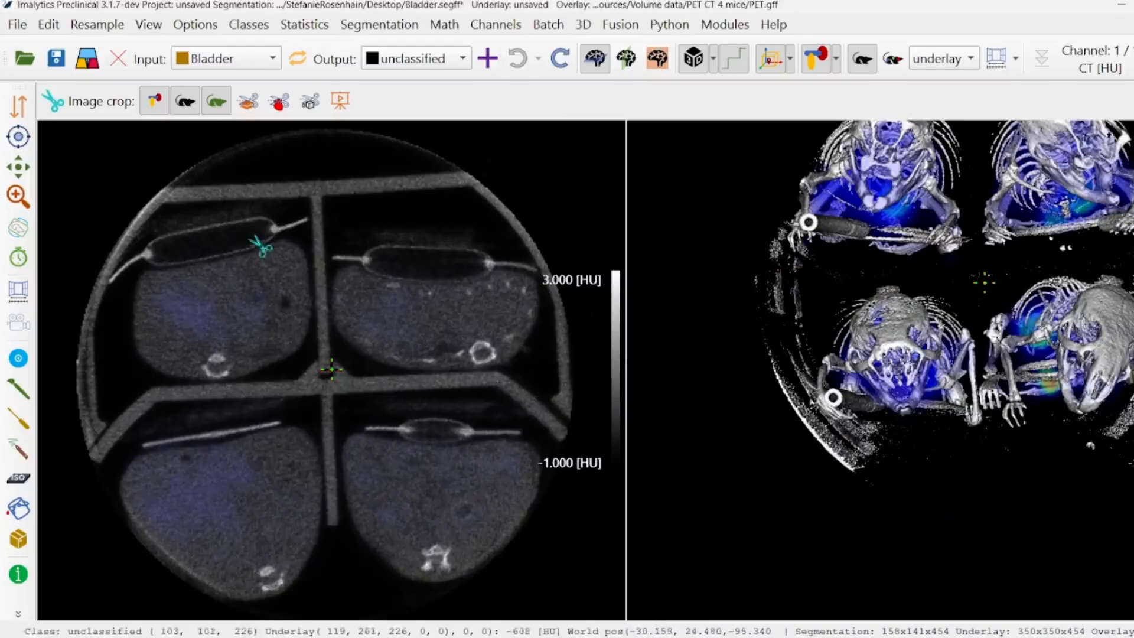
Open the Crop Selected Layer settings to view the start and dimension options, and close them without cropping
click(250, 109)
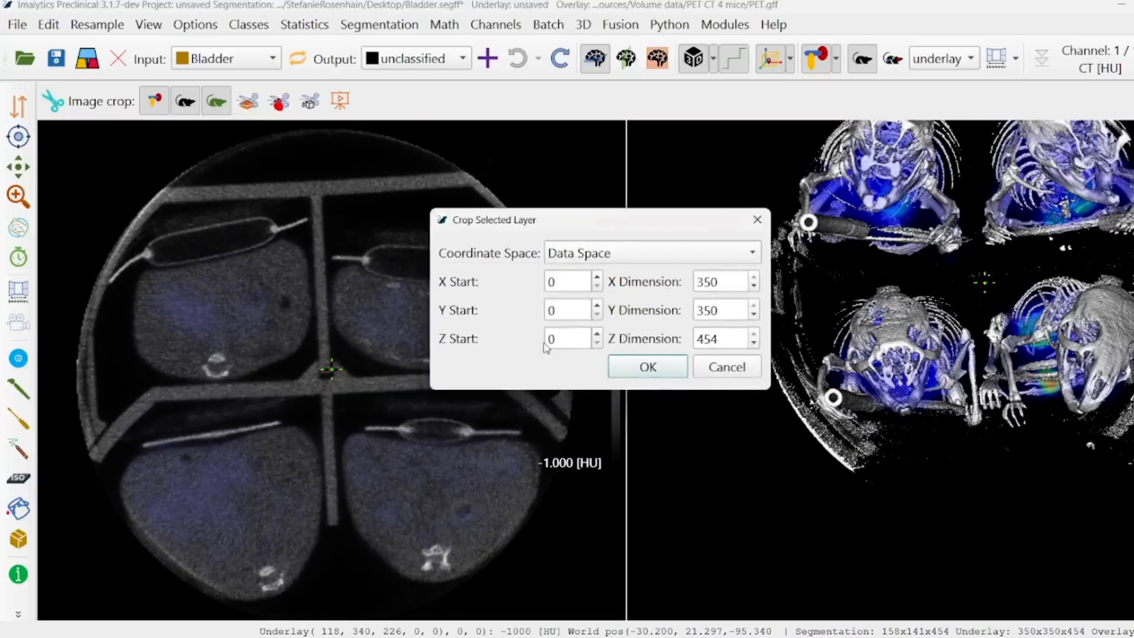
click(757, 219)
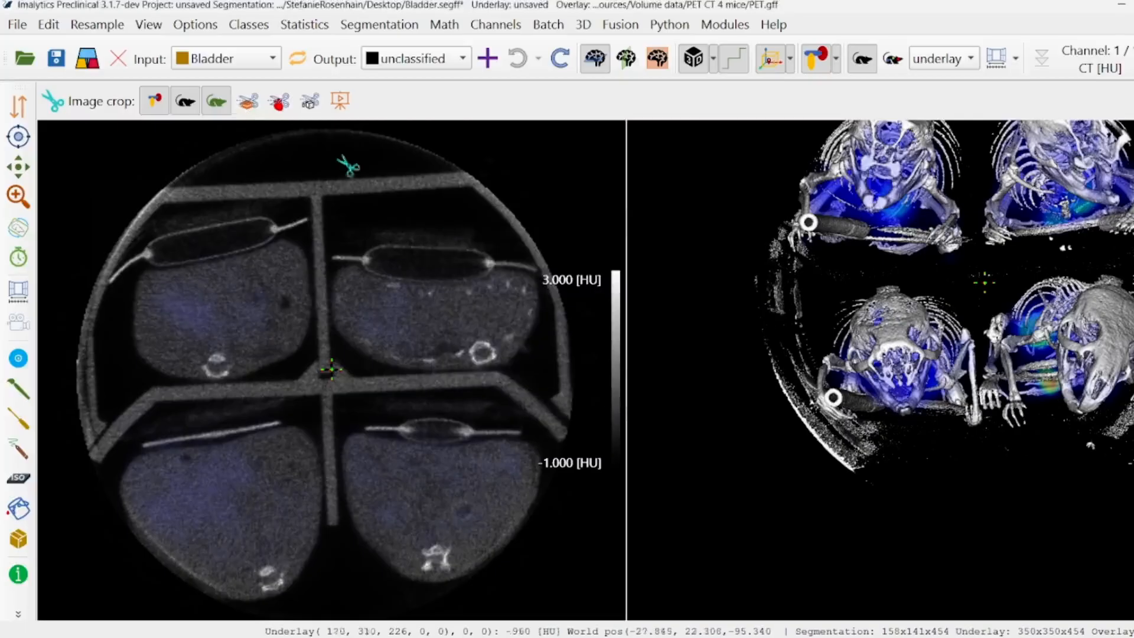
Crop the image layers and segmentation to the bounding box of the Bladder input class twice, undoing each crop
mouse_move(277, 112)
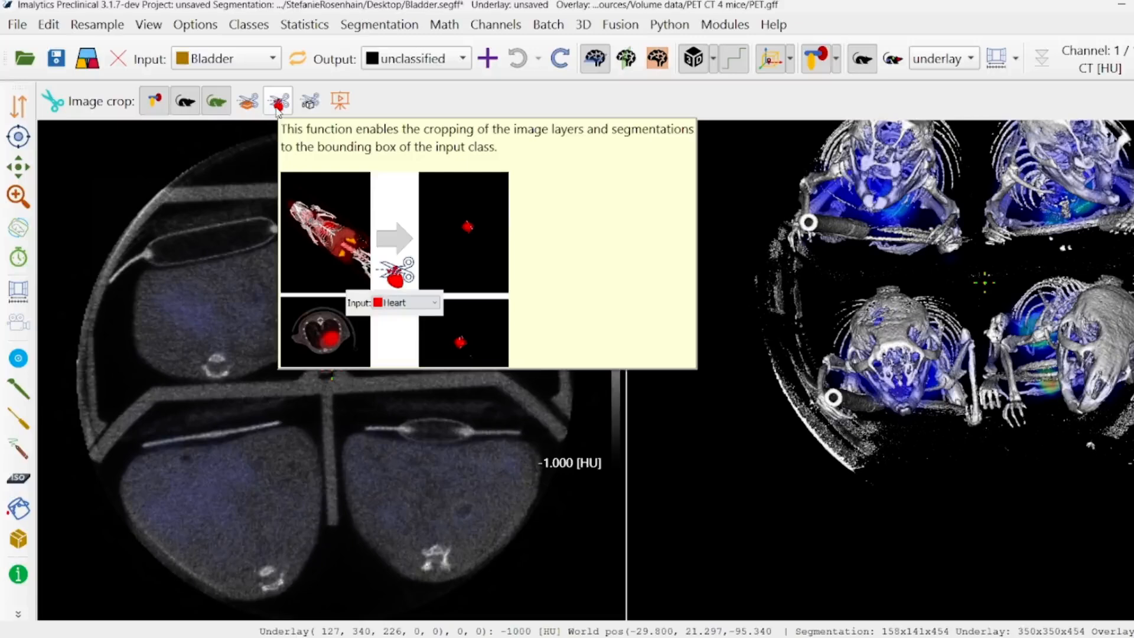
click(278, 106)
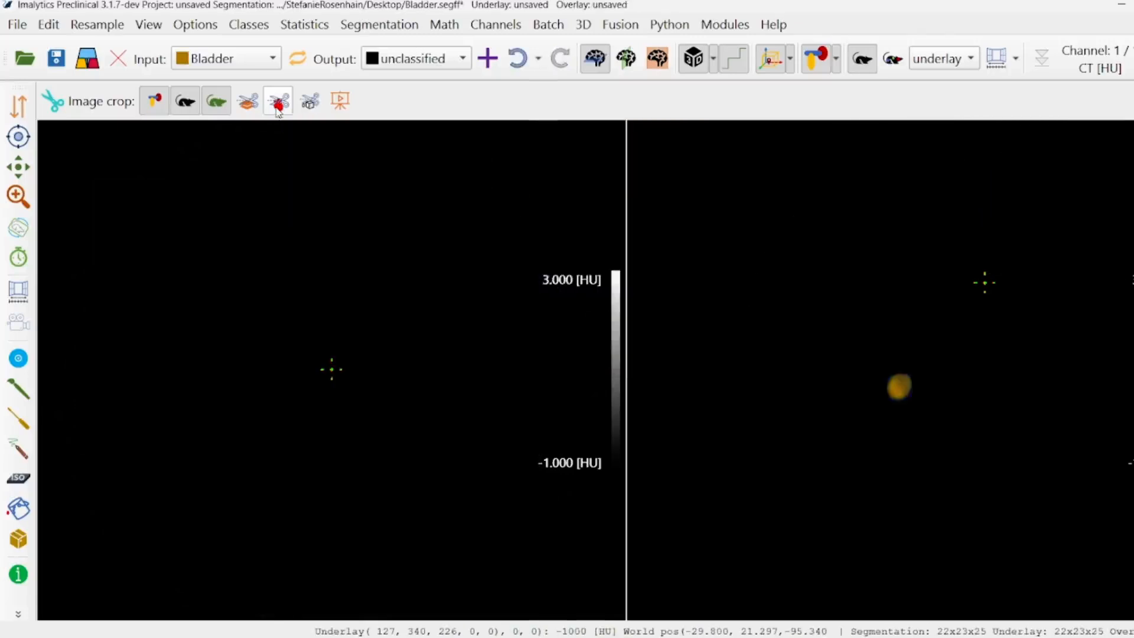
click(517, 58)
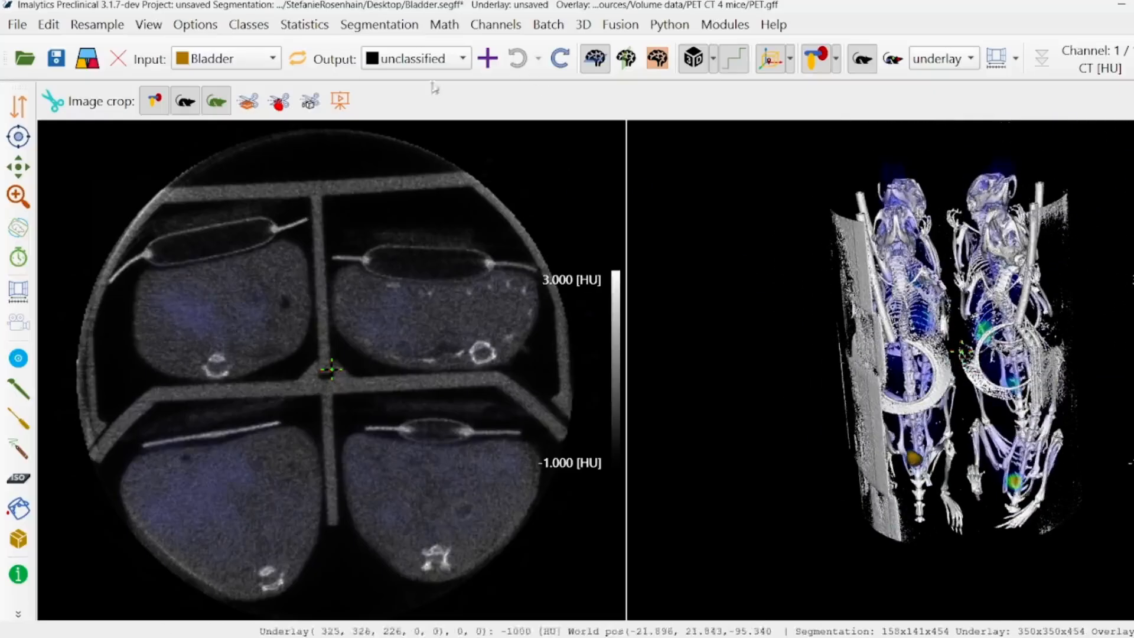
click(278, 101)
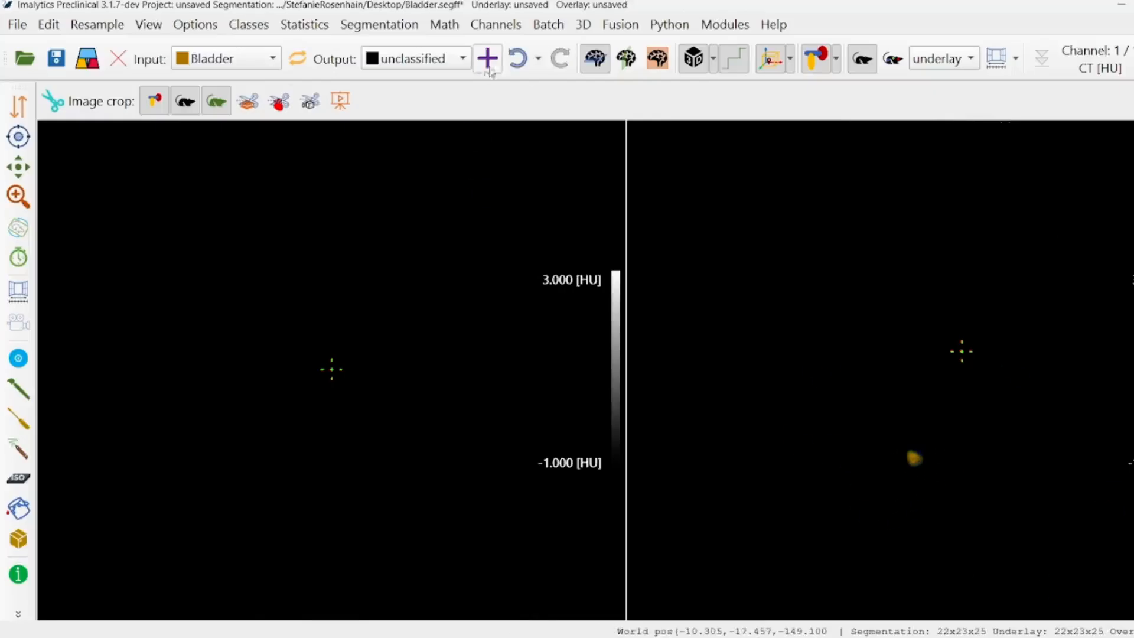
click(518, 58)
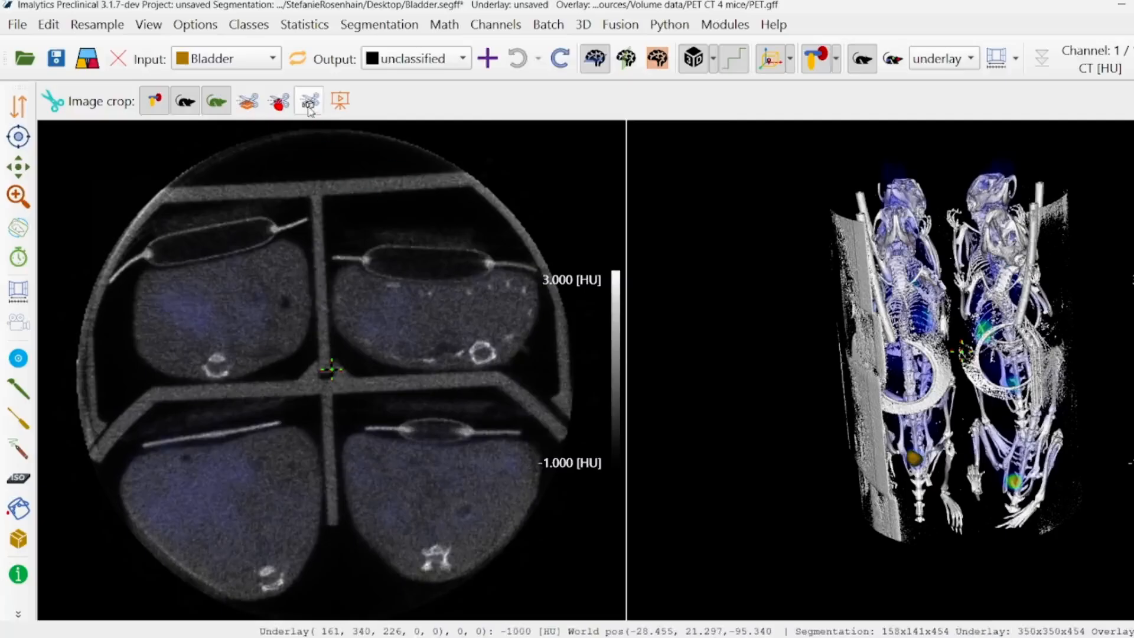
Show the description of the crop function that removes zero-value borders and time points
mouse_move(309, 111)
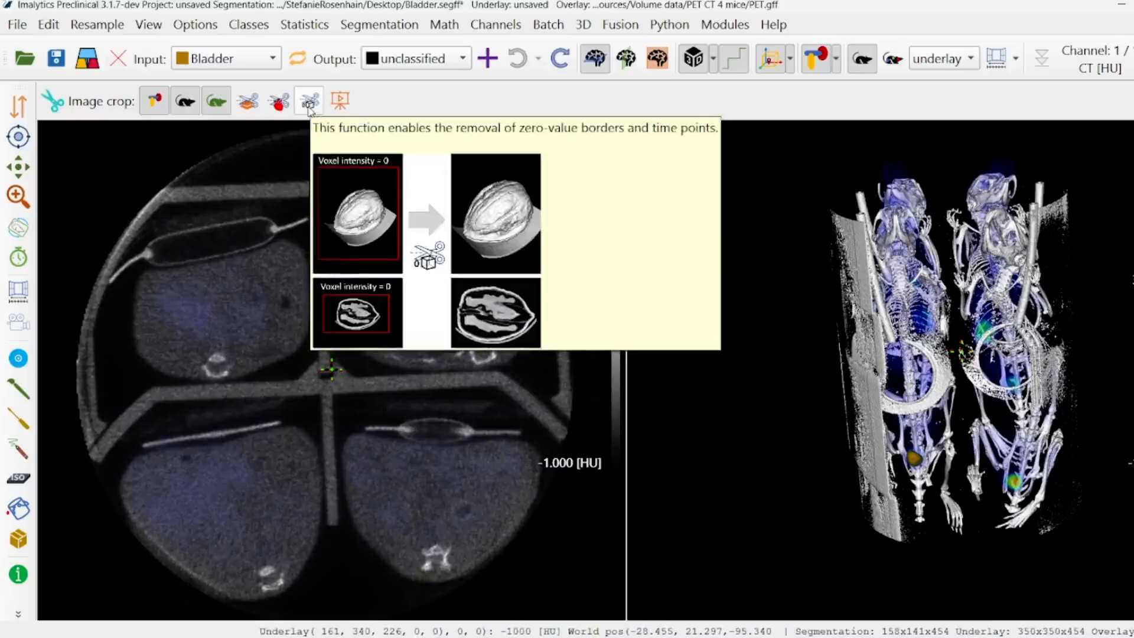